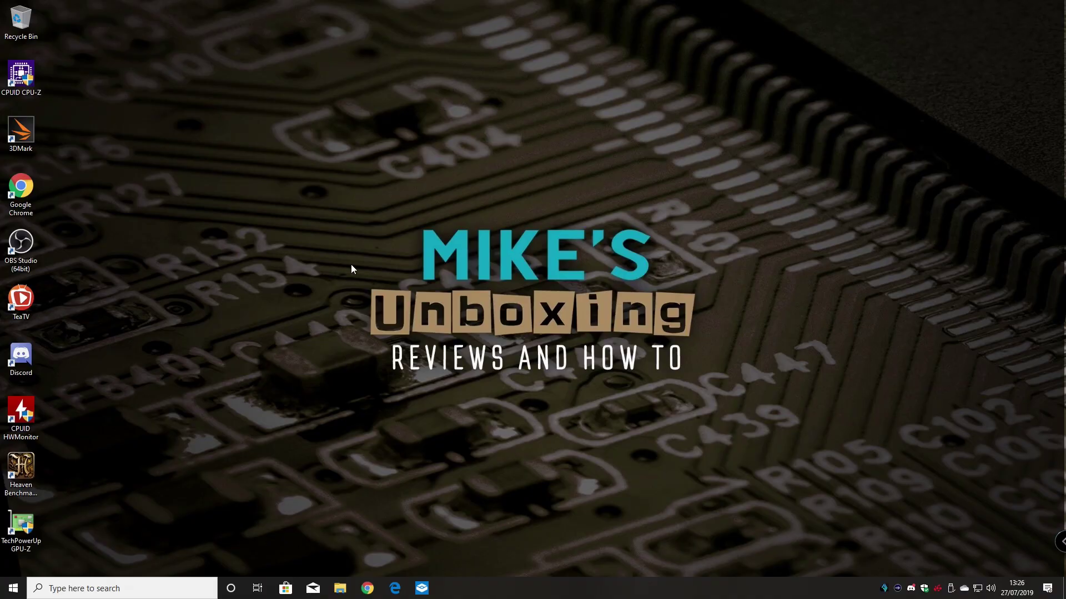
# Step: In Chrome, search for adwcleaner and open the Malwarebytes AdwCleaner - Free Adware Cleaner result
pyautogui.click(369, 588)
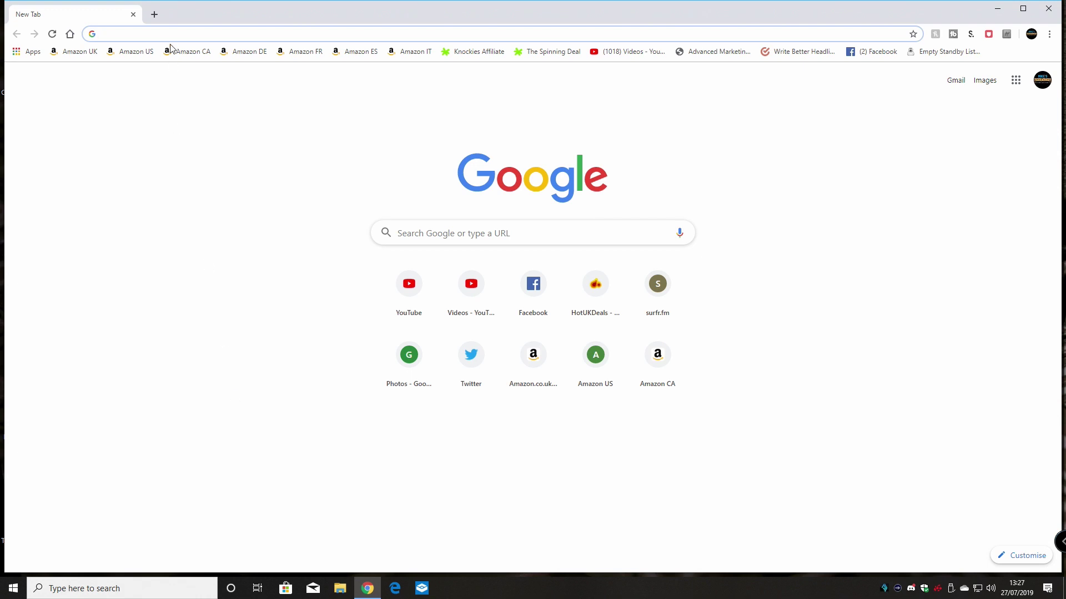
pyautogui.write('ad')
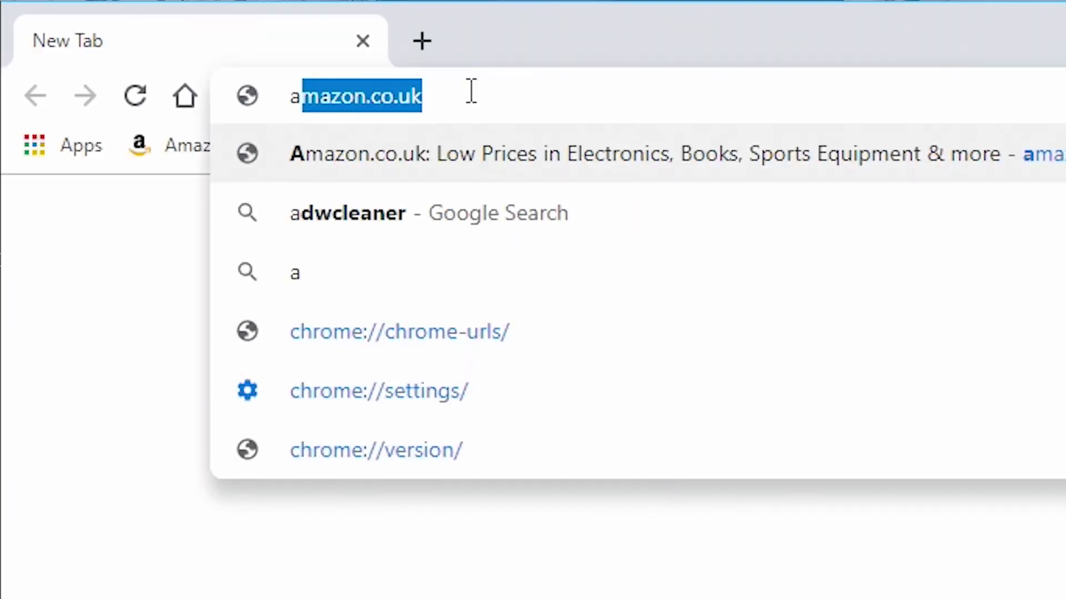
pyautogui.write('wcleane')
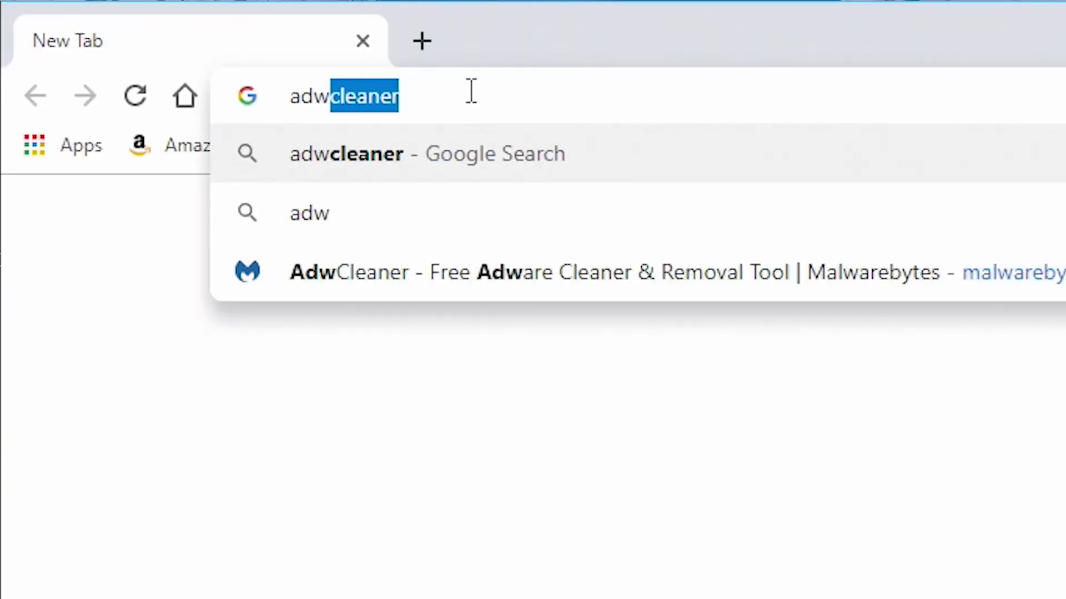
pyautogui.write('r')
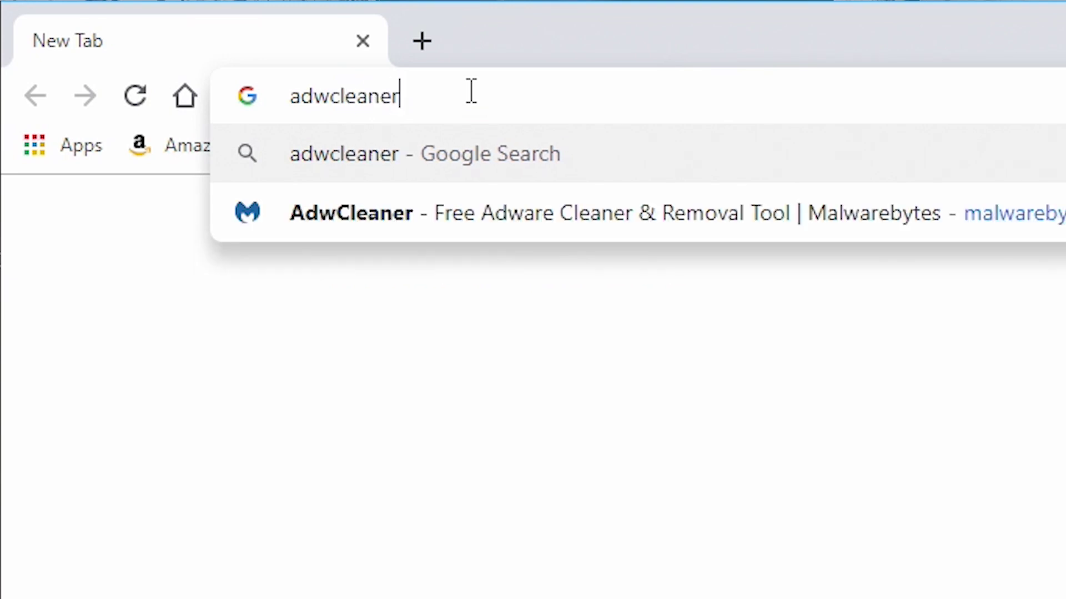
pyautogui.press('Return')
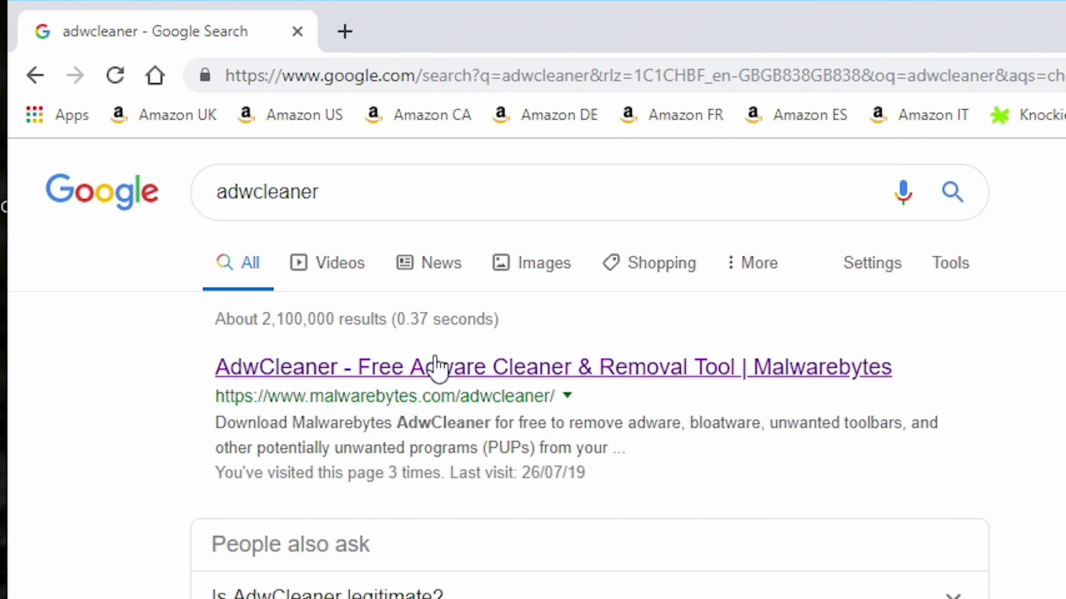
pyautogui.click(466, 372)
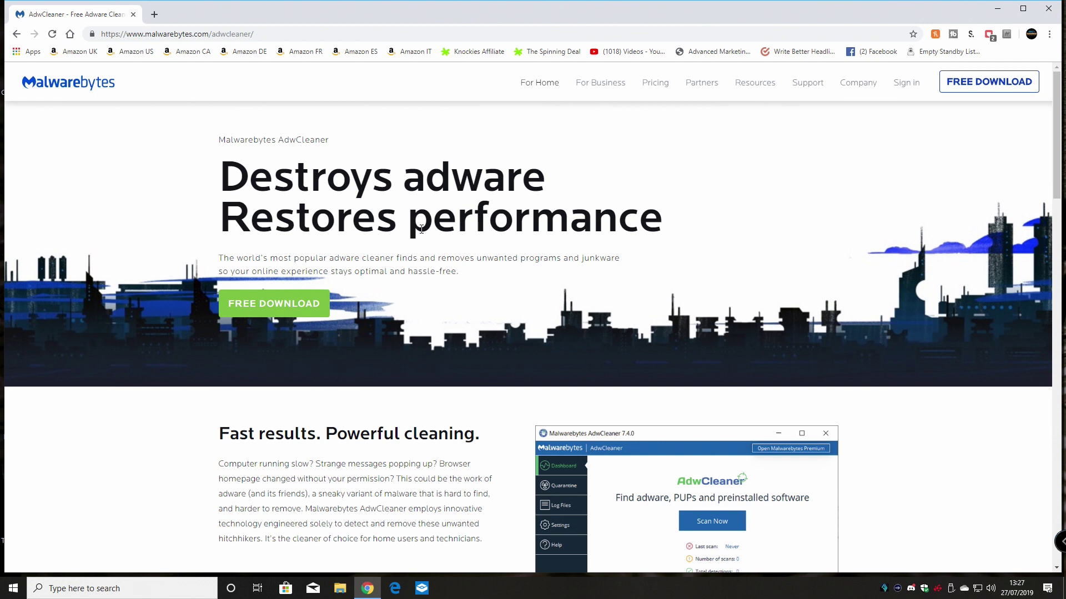
# Step: Scroll down the AdwCleaner page to the Start cleaning now download section
pyautogui.scroll(-2, 421, 229)
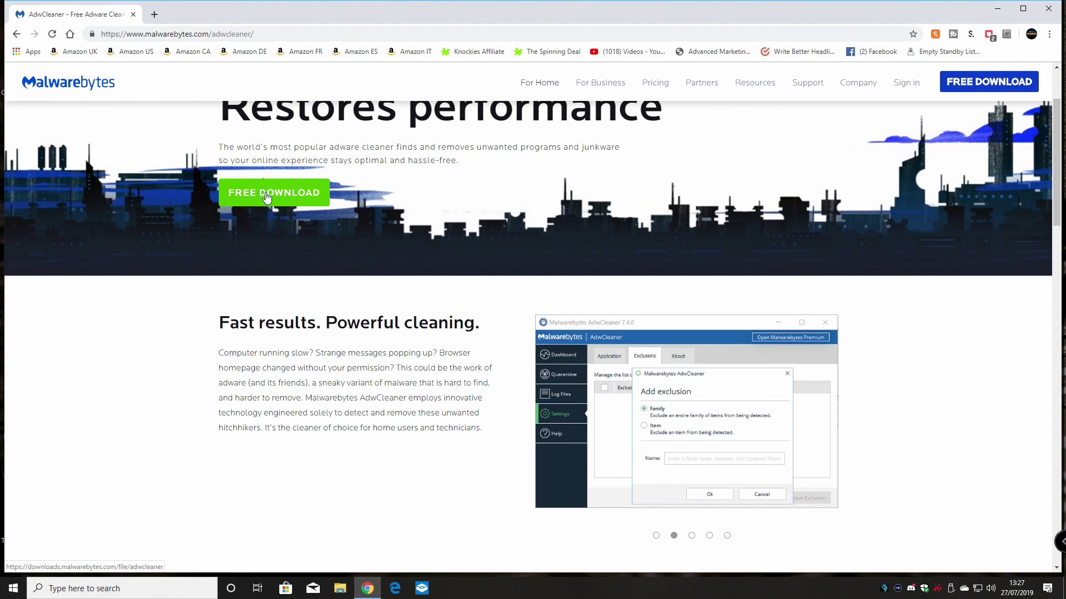
pyautogui.scroll(-7, 187, 410)
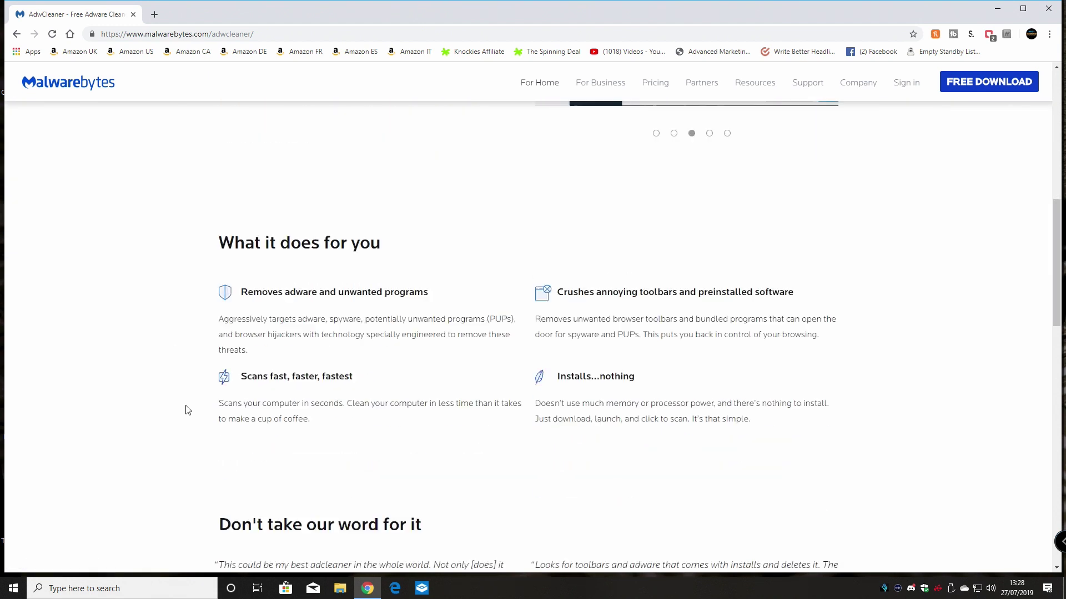
pyautogui.scroll(-15, 187, 410)
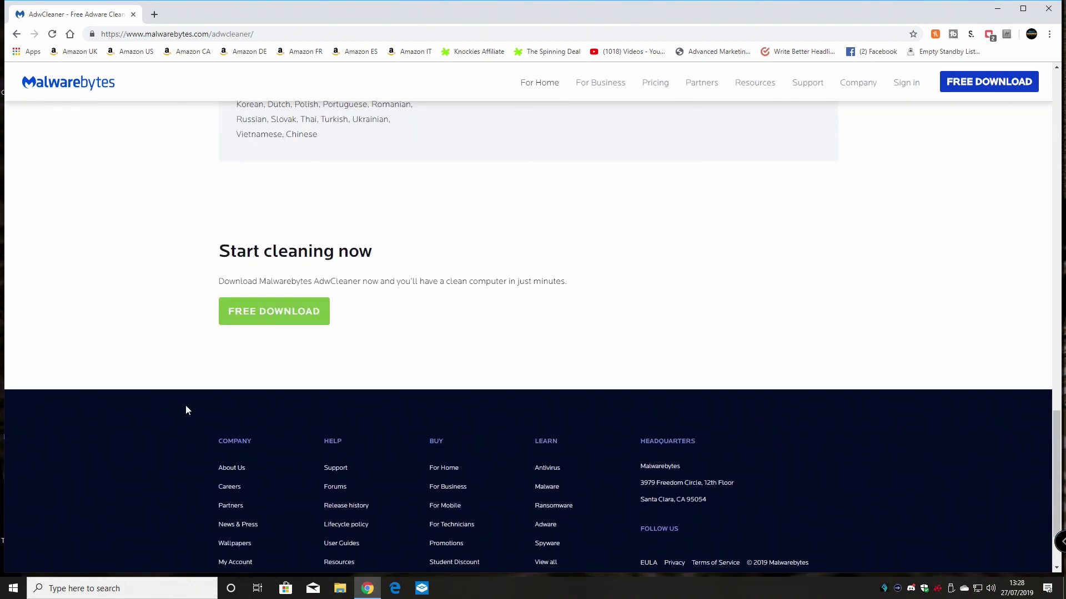
pyautogui.scroll(-2, 185, 410)
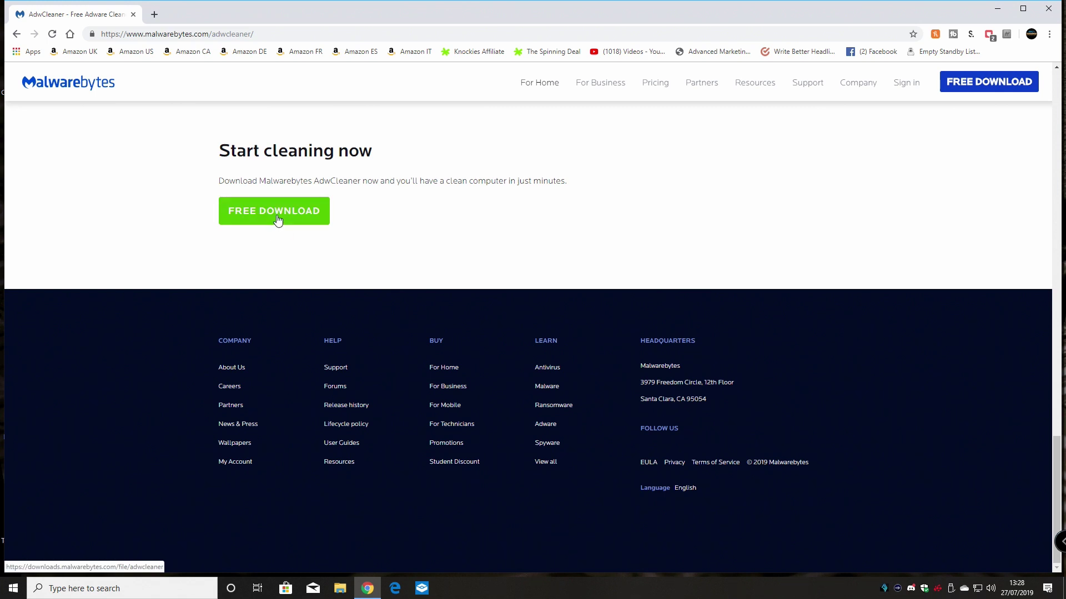
# Step: Download adwcleaner_7.4.exe, save it to the Desktop, and bring up the finished download's options
pyautogui.click(277, 221)
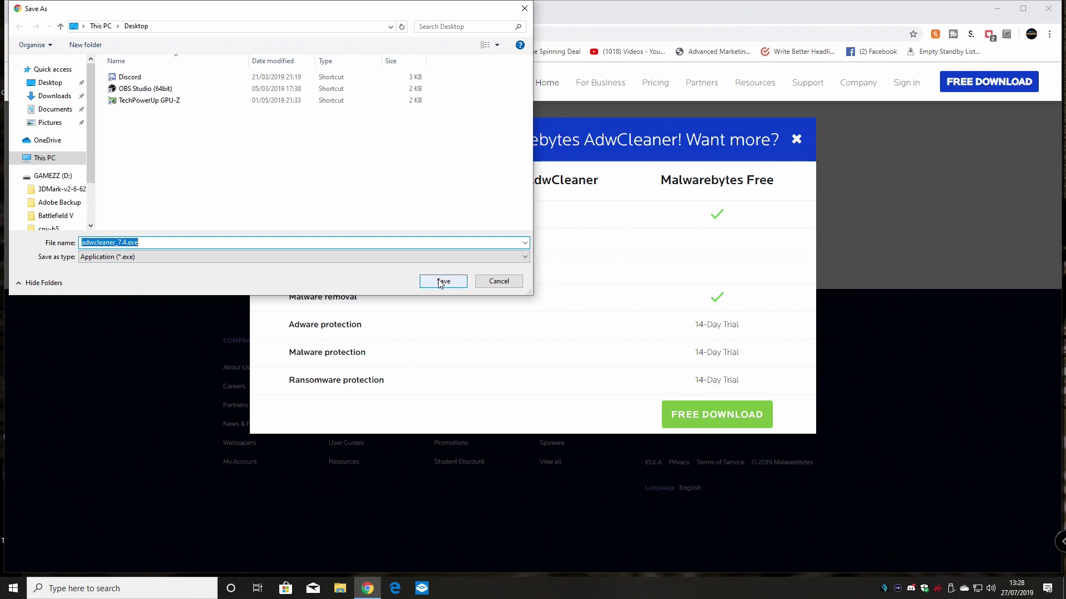
pyautogui.click(439, 281)
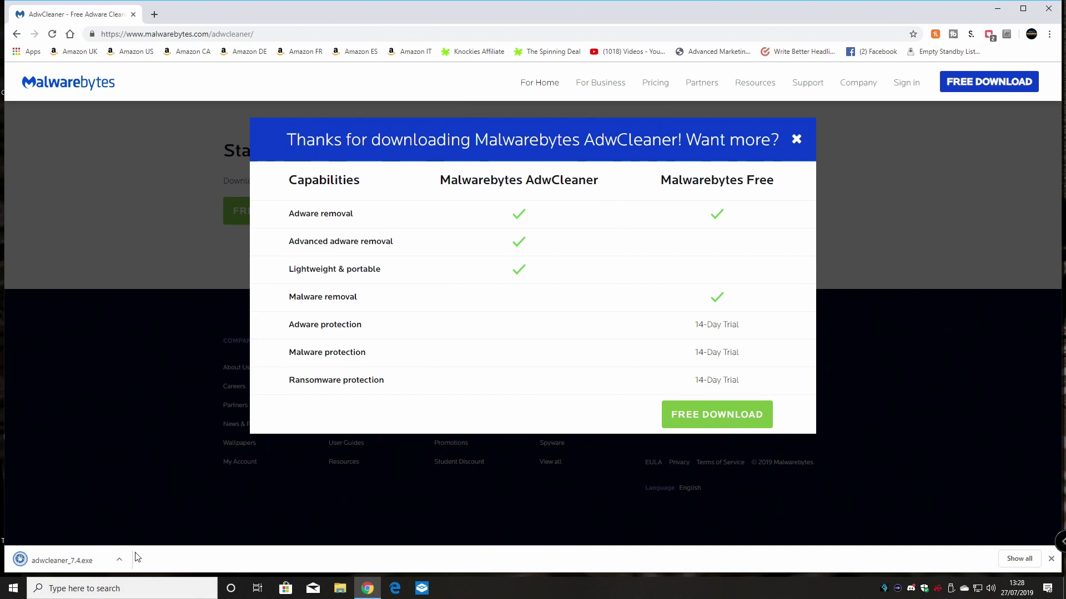
pyautogui.click(120, 560)
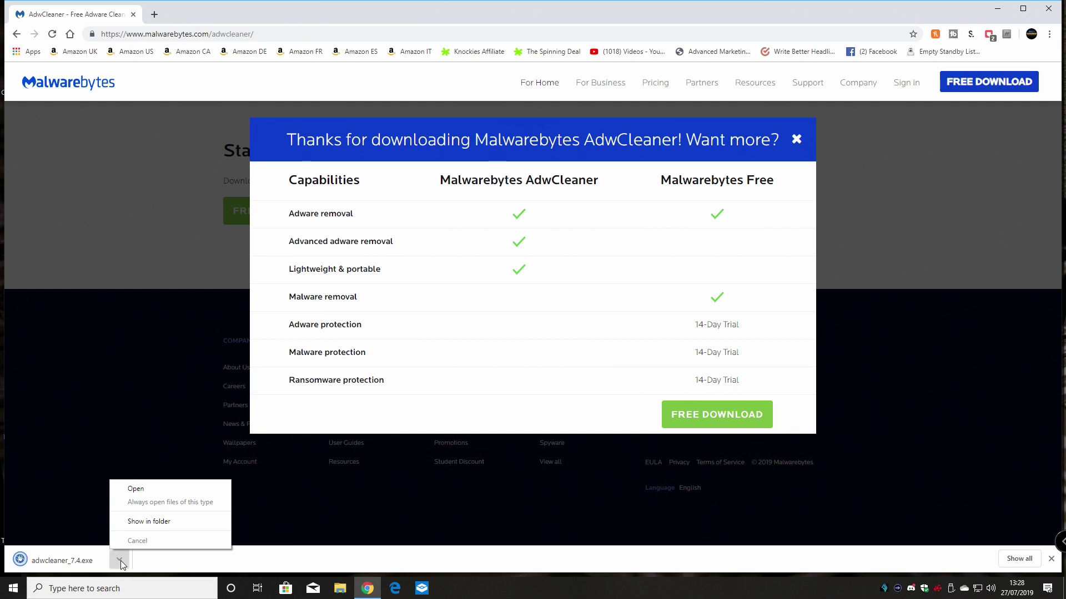
# Step: Run adwcleaner_7.4.exe from the Desktop folder as administrator and accept the permission prompt
pyautogui.click(138, 522)
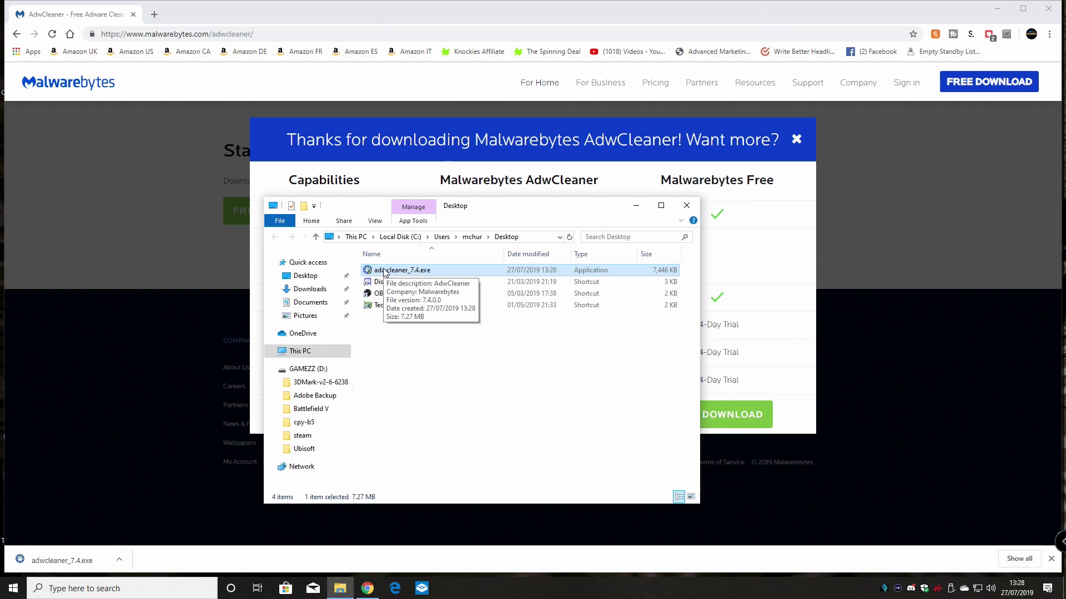
pyautogui.rightClick(384, 272)
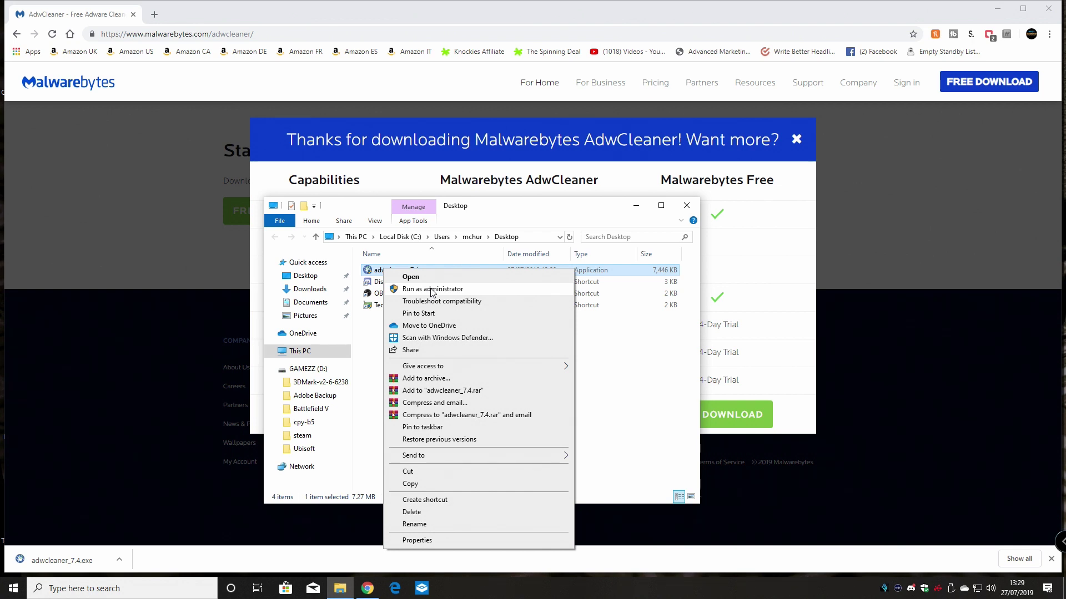
pyautogui.click(432, 289)
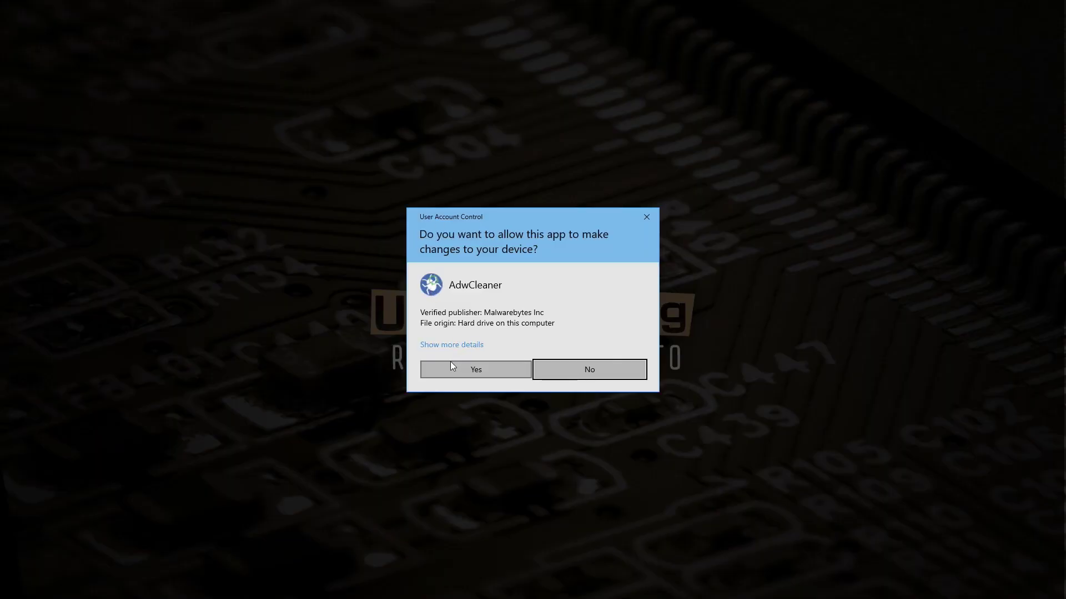
pyautogui.click(469, 369)
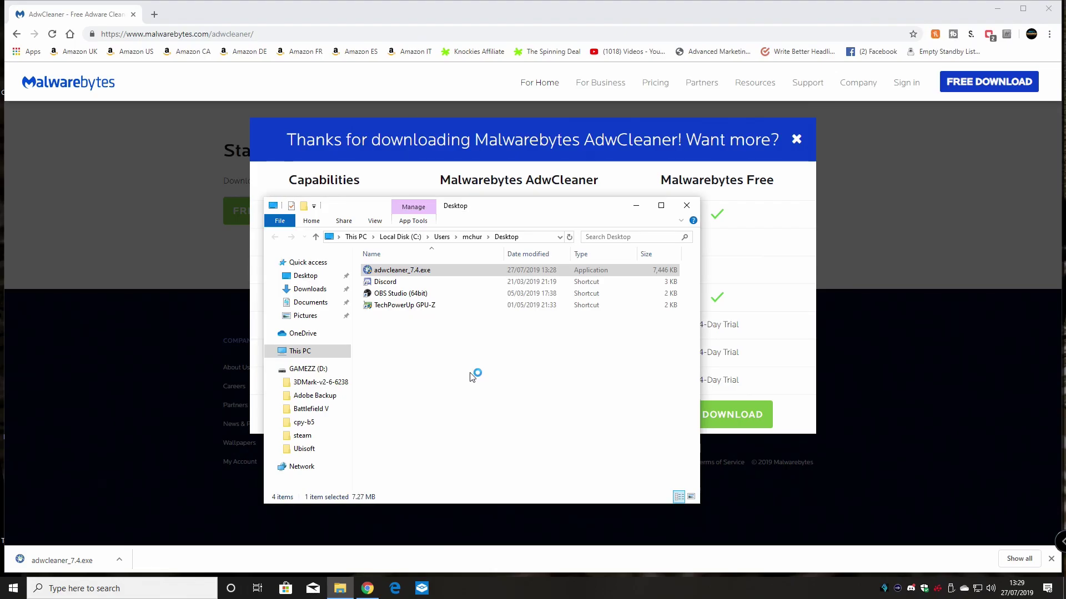
pyautogui.click(998, 10)
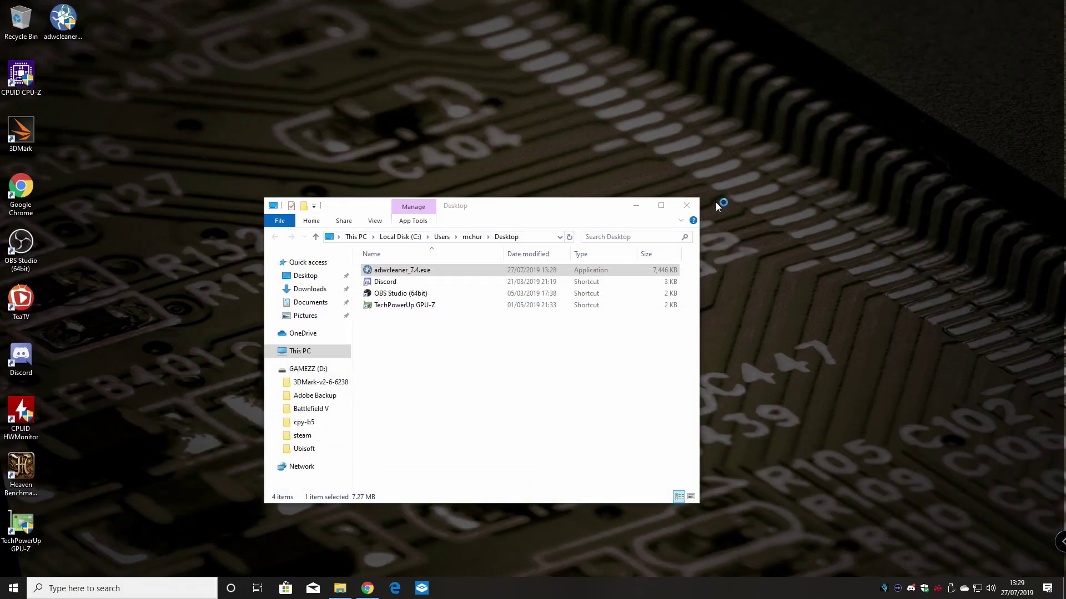
# Step: Minimize the Explorer window so AdwCleaner 7.4.0 shows its Dashboard
pyautogui.click(635, 206)
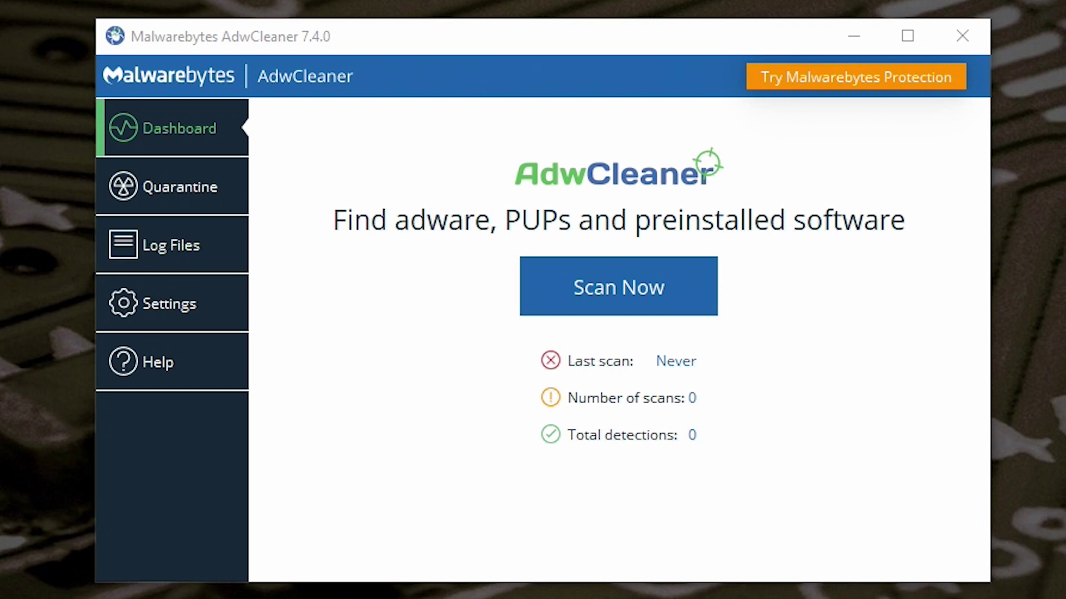
pyautogui.click(156, 303)
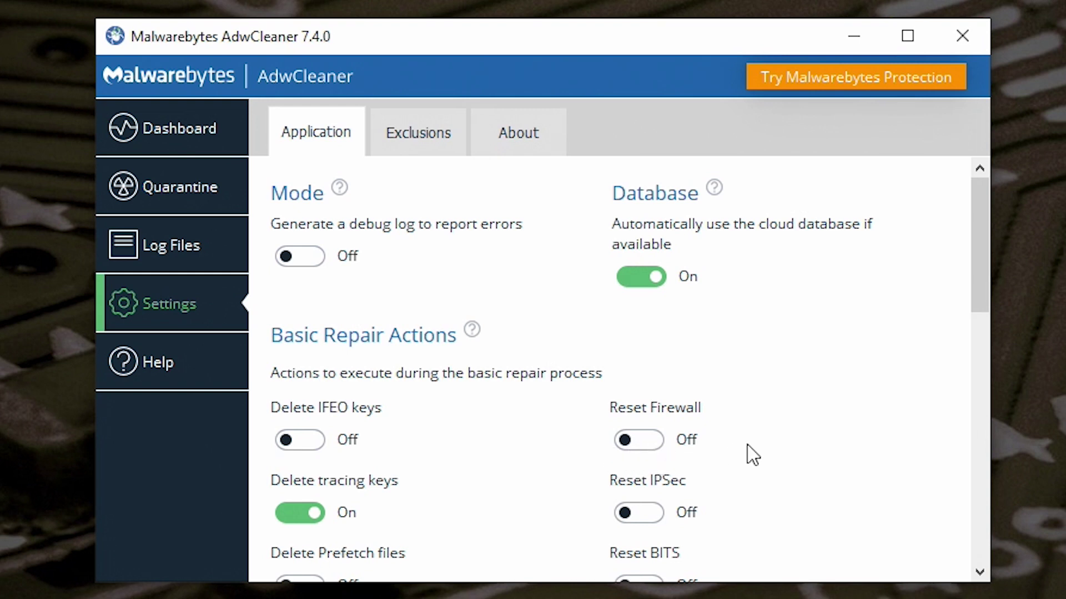
pyautogui.scroll(-4, 747, 450)
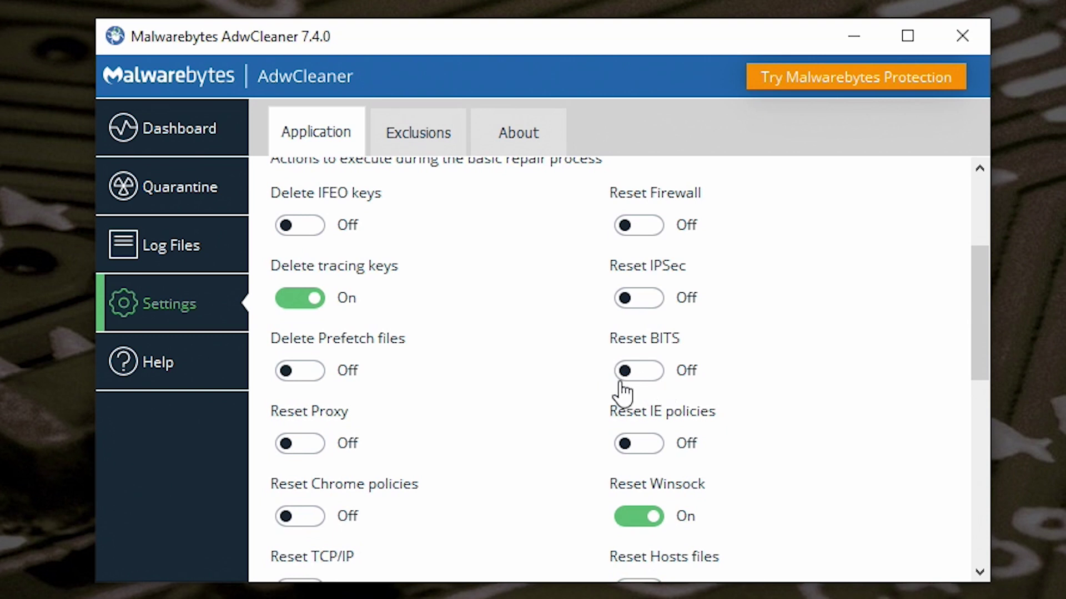
pyautogui.scroll(-3, 769, 385)
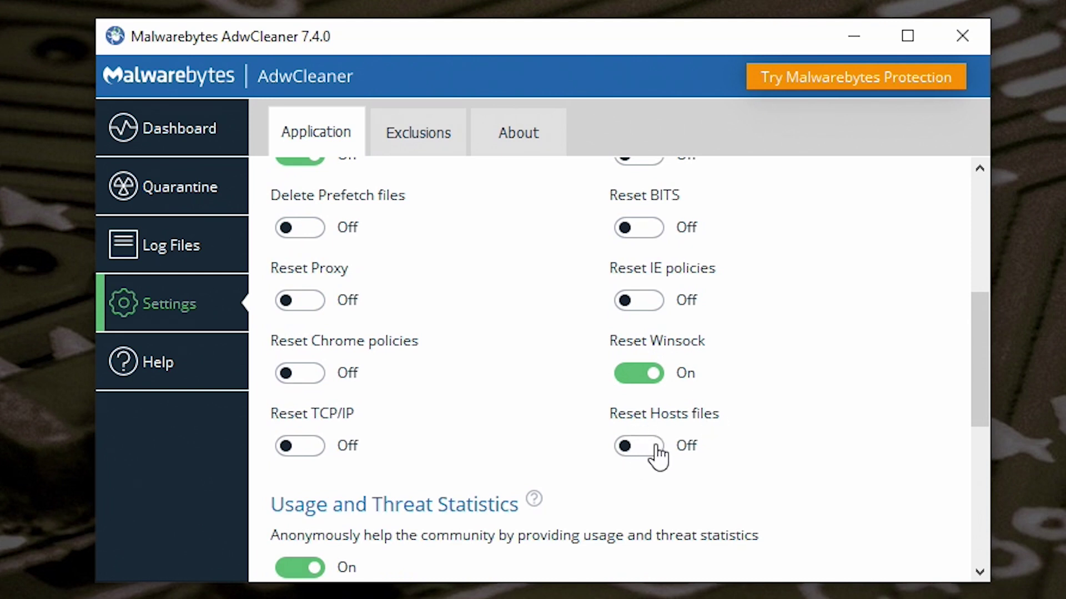
pyautogui.scroll(-2, 728, 445)
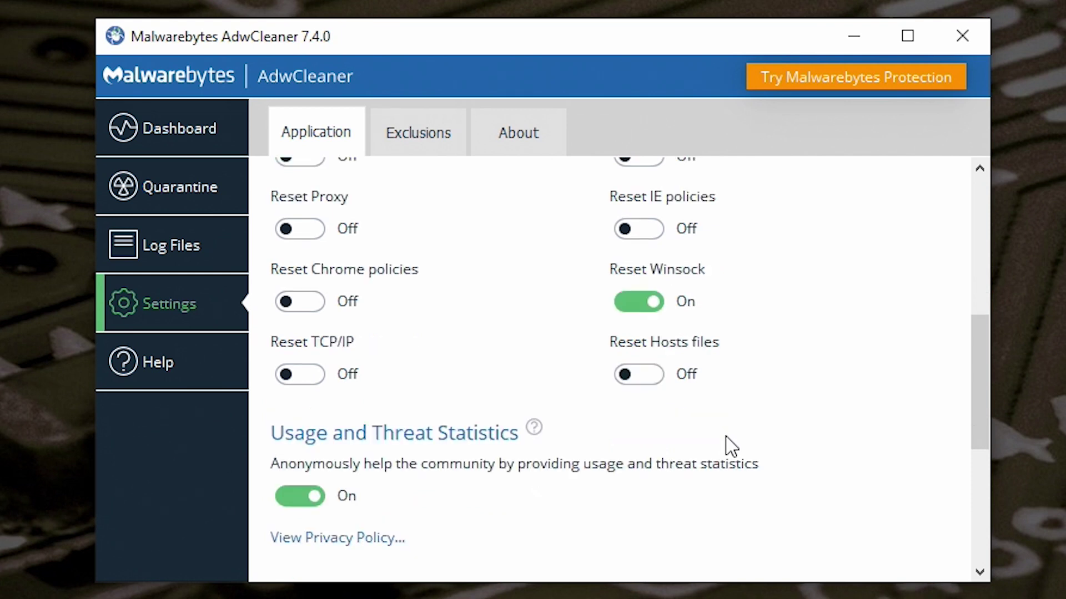
pyautogui.scroll(6, 571, 381)
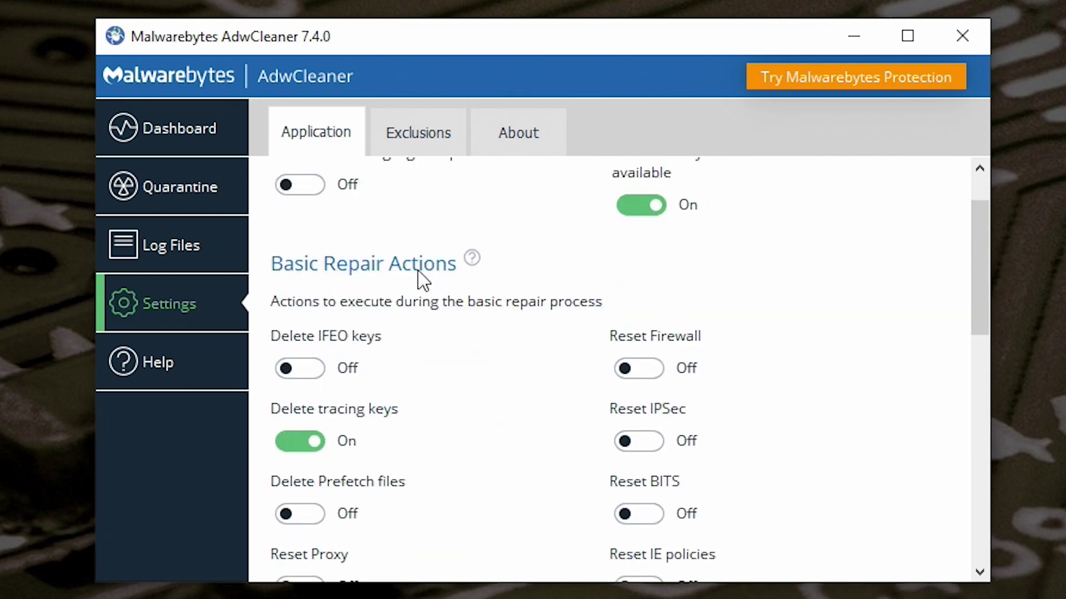
pyautogui.click(171, 132)
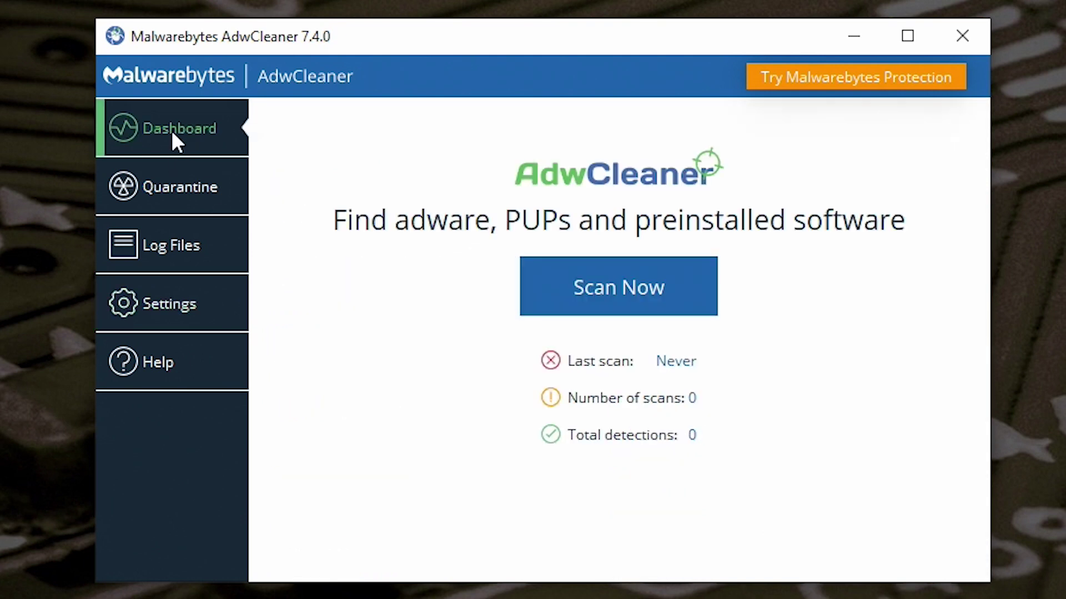
# Step: Scan, expand the Adware.Spigot and PUP.Optional.Banggood results, and quarantine them
pyautogui.click(607, 288)
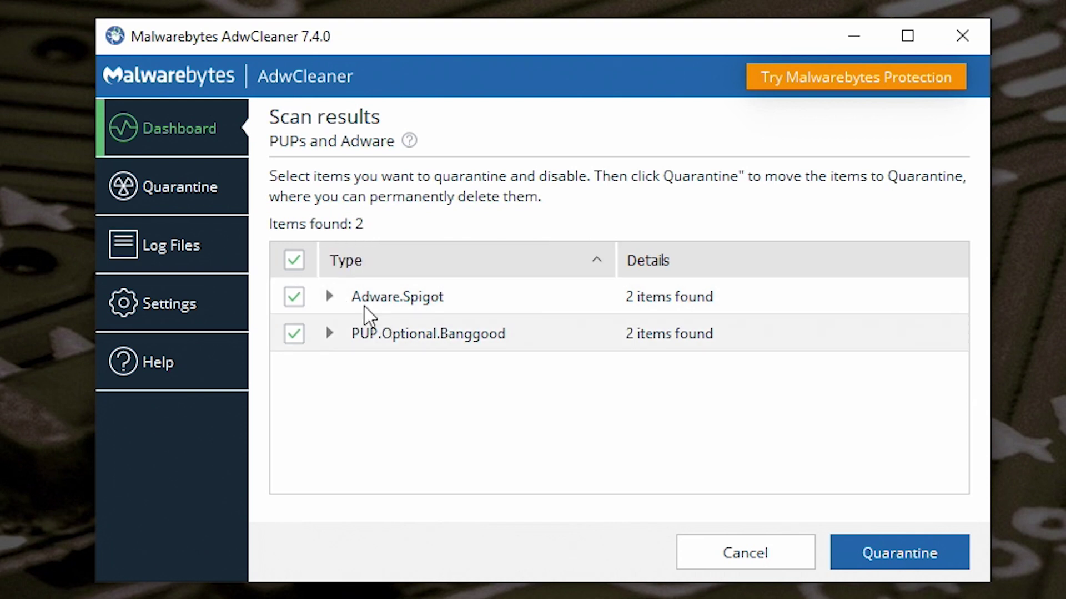
pyautogui.click(329, 298)
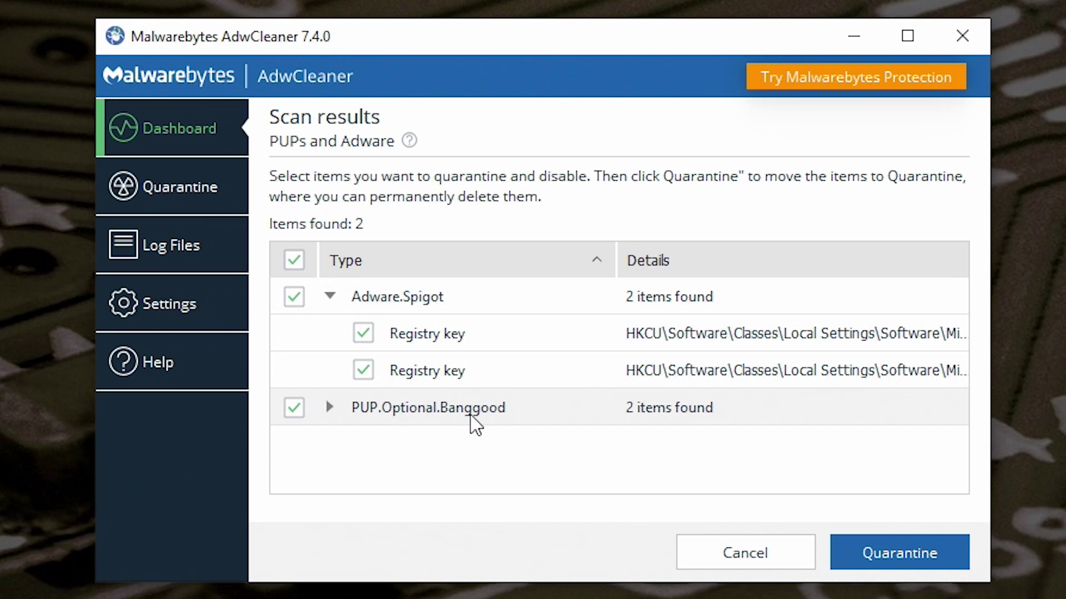
pyautogui.click(335, 415)
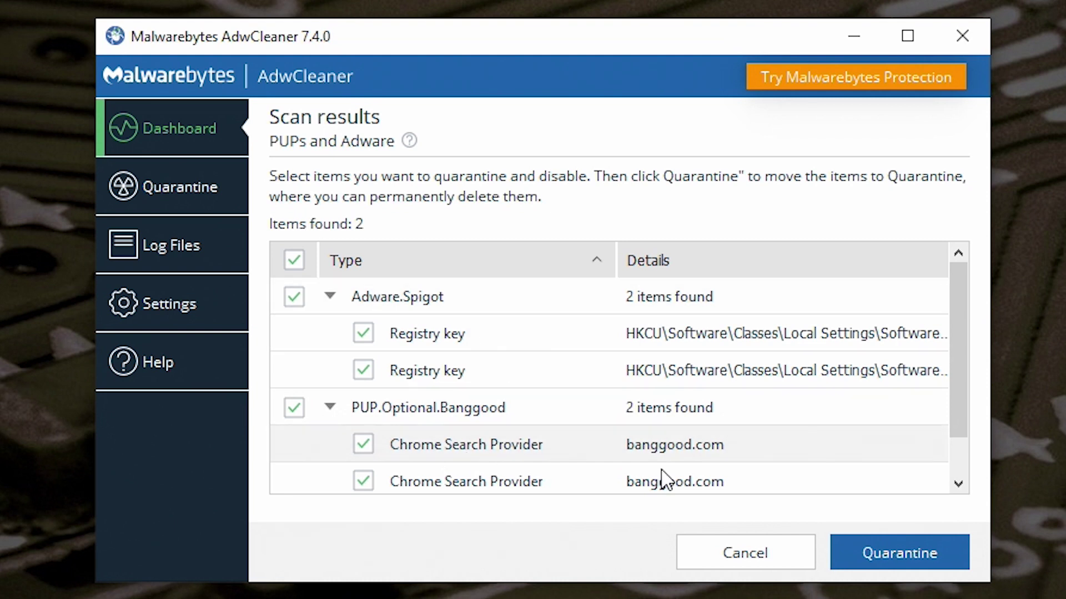
pyautogui.click(894, 548)
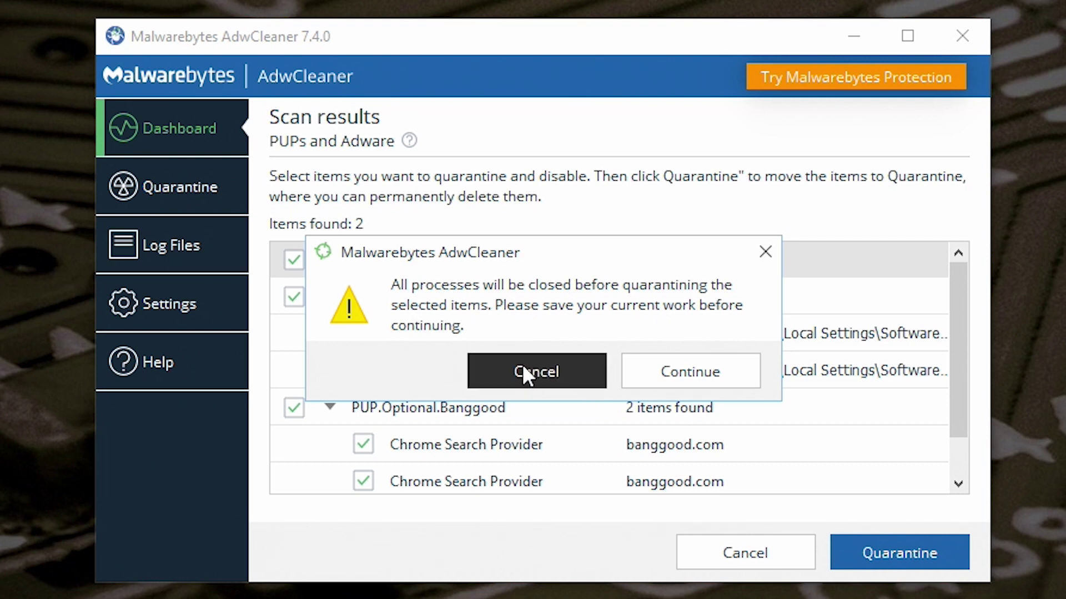
# Step: Accept the process-closing warning so the detections are quarantined and cleaned
pyautogui.click(671, 382)
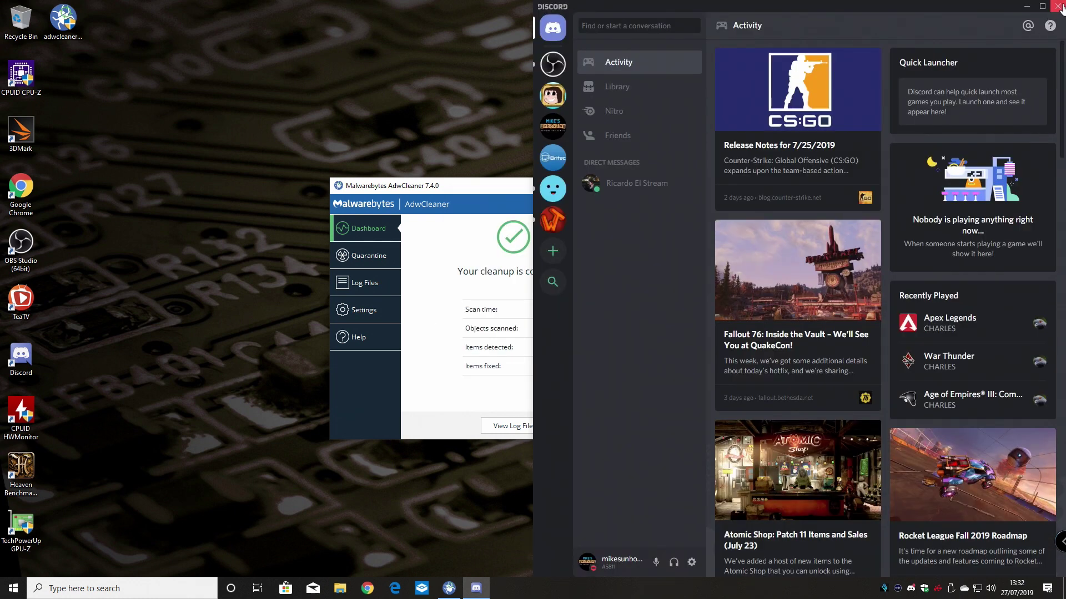
# Step: Close Discord, then review Adware.Spigot's quarantined registry keys and the empty preinstalled software list
pyautogui.click(1059, 7)
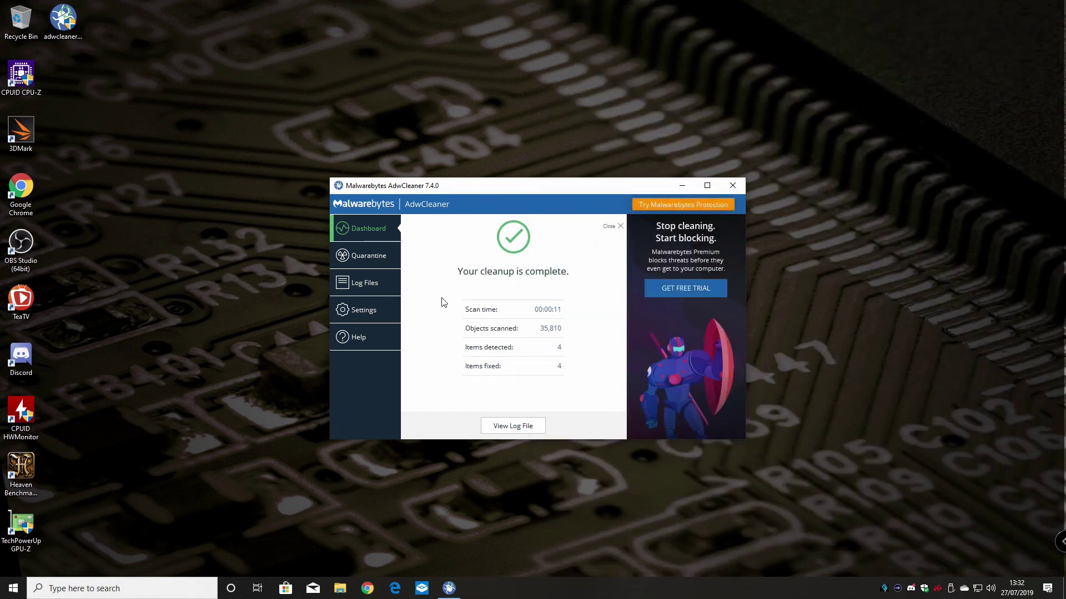
pyautogui.click(353, 257)
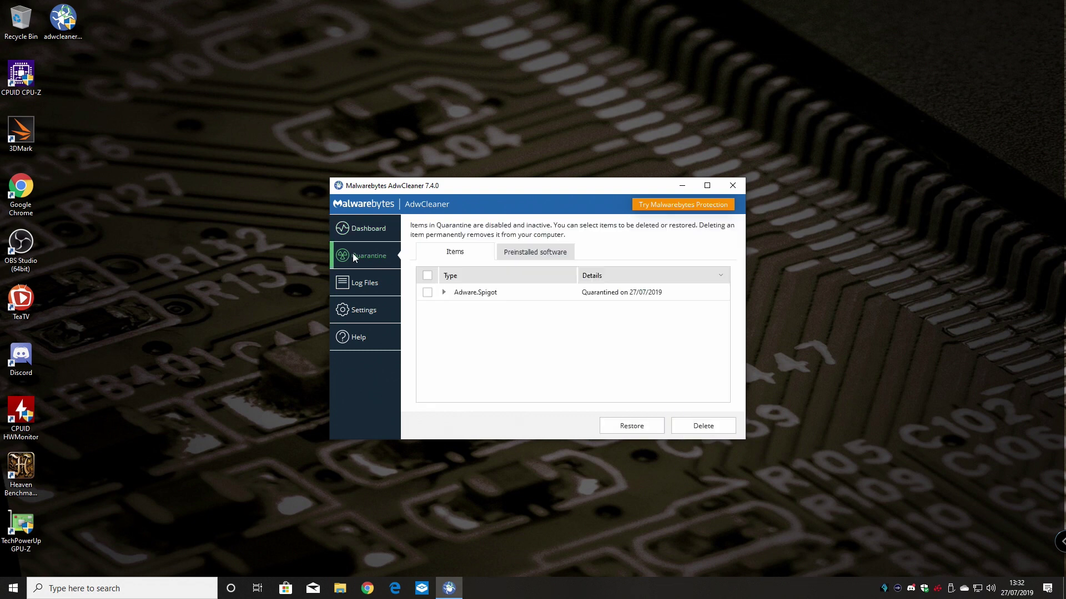
pyautogui.click(445, 295)
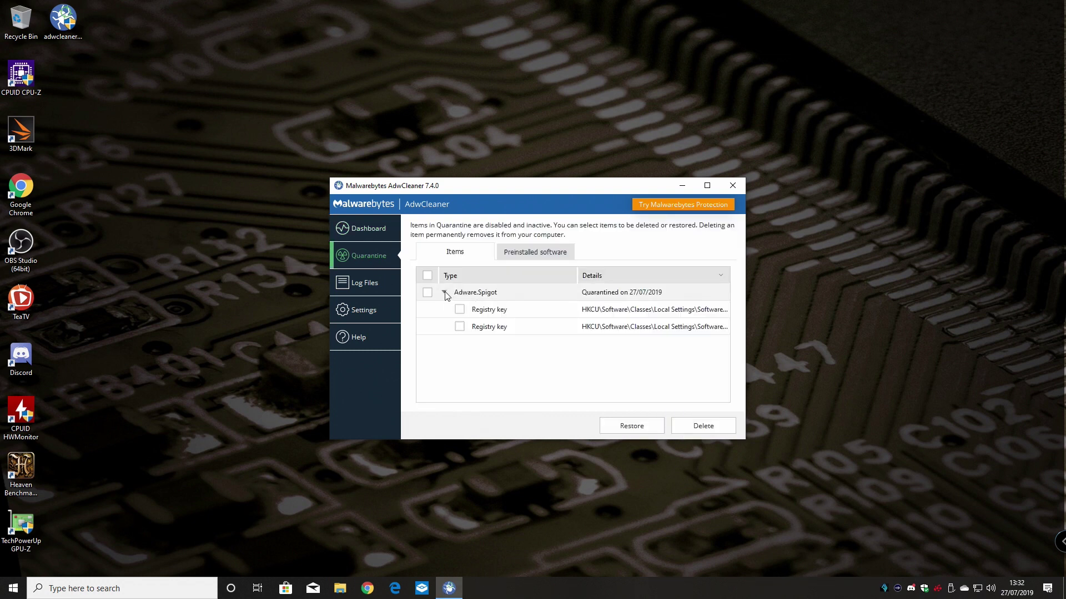
pyautogui.click(520, 257)
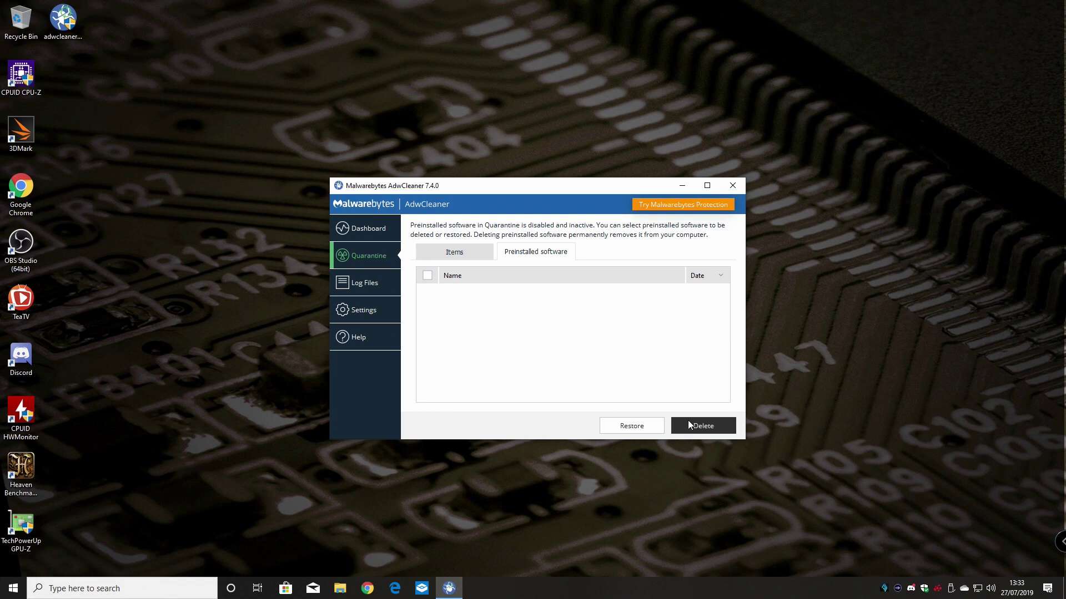
# Step: Show the Log Files page listing AdwCleaner[C00].txt and AdwCleaner[S00].txt
pyautogui.click(359, 283)
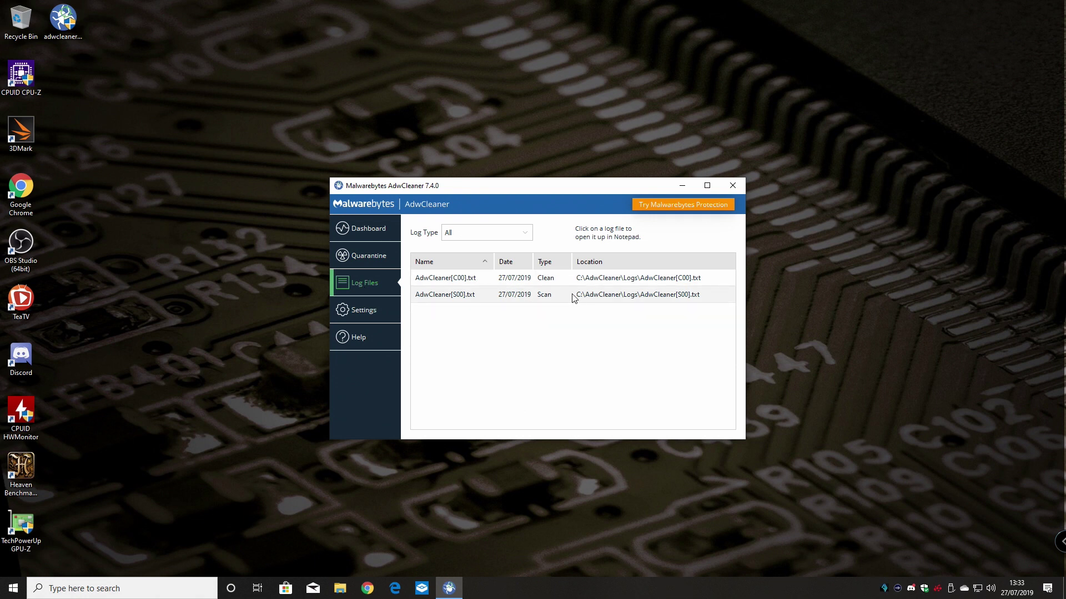